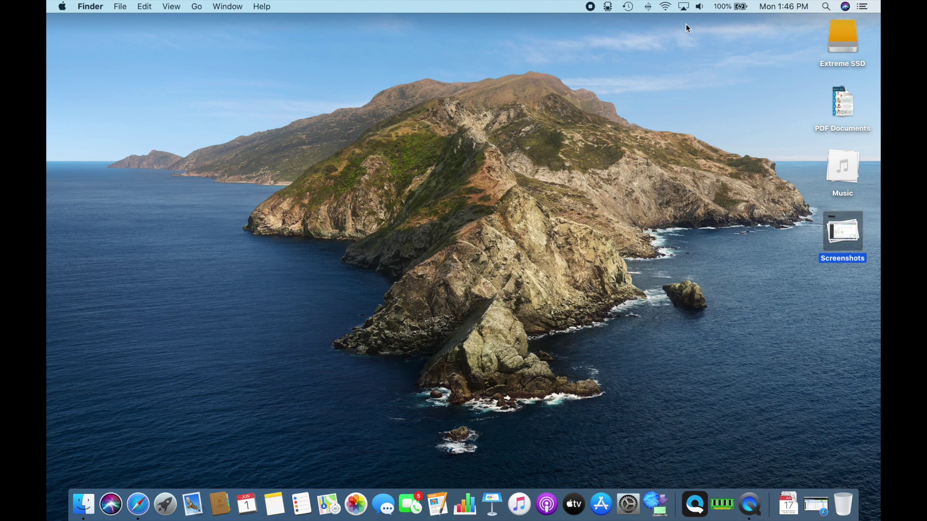
- Check the Mac's visible Wi-Fi networks, then bring Safari's WiFiRanger admin page back to the front
{"action": "left_click", "coordinate": [665, 6]}
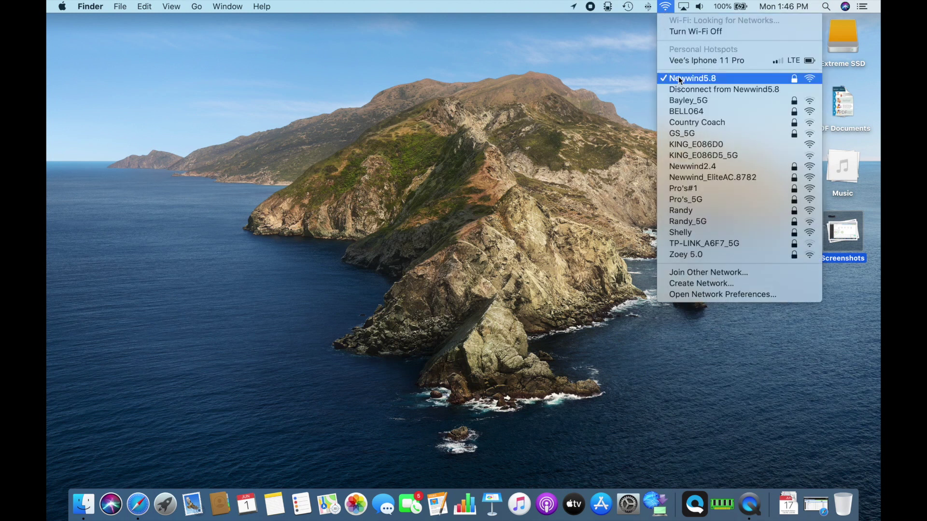
{"action": "left_click", "coordinate": [612, 64]}
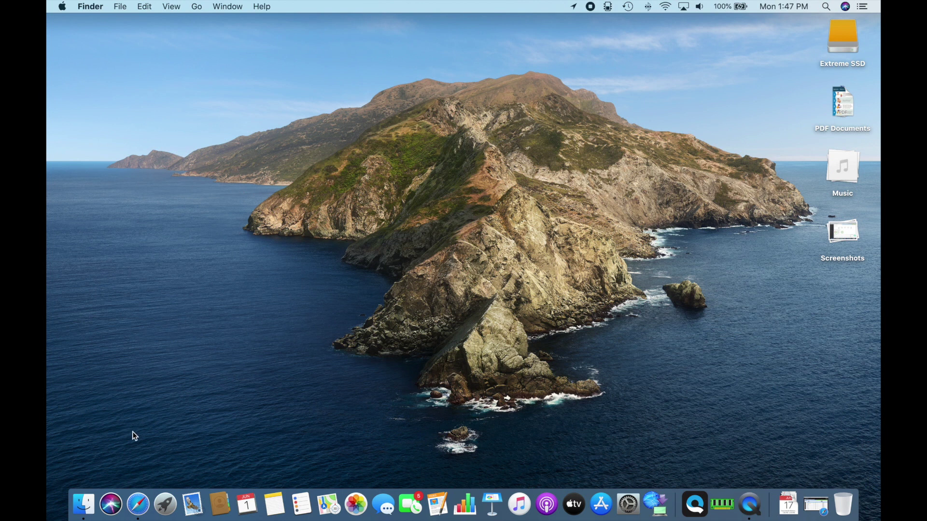
{"action": "left_click", "coordinate": [137, 500]}
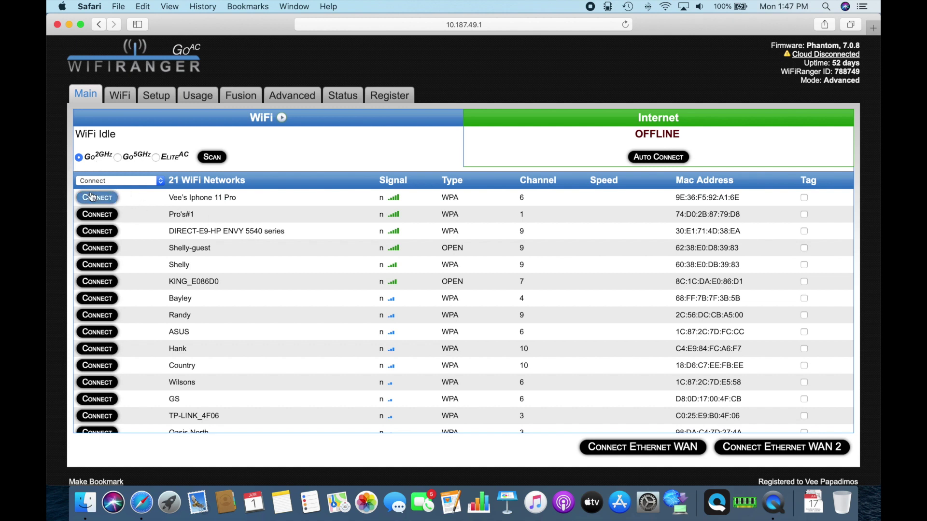
{"action": "mouse_move", "coordinate": [400, 202]}
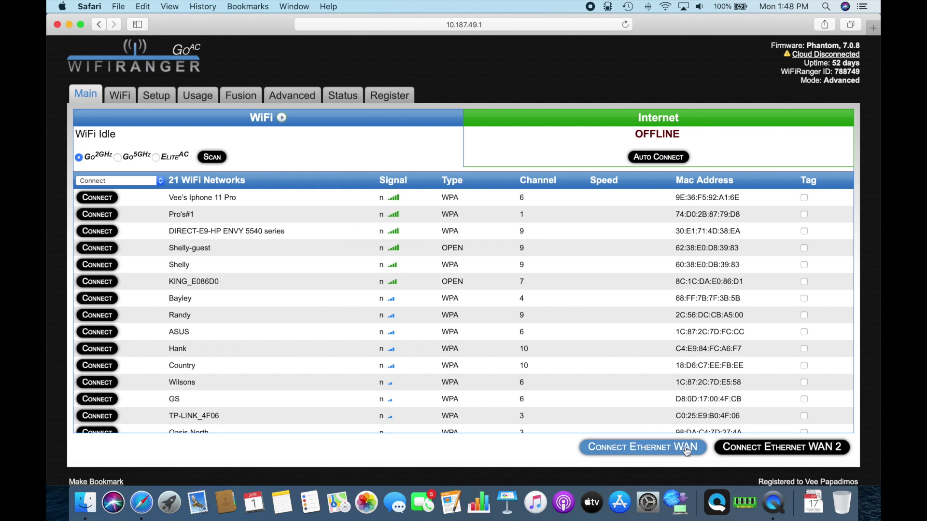
{"action": "left_click", "coordinate": [770, 452]}
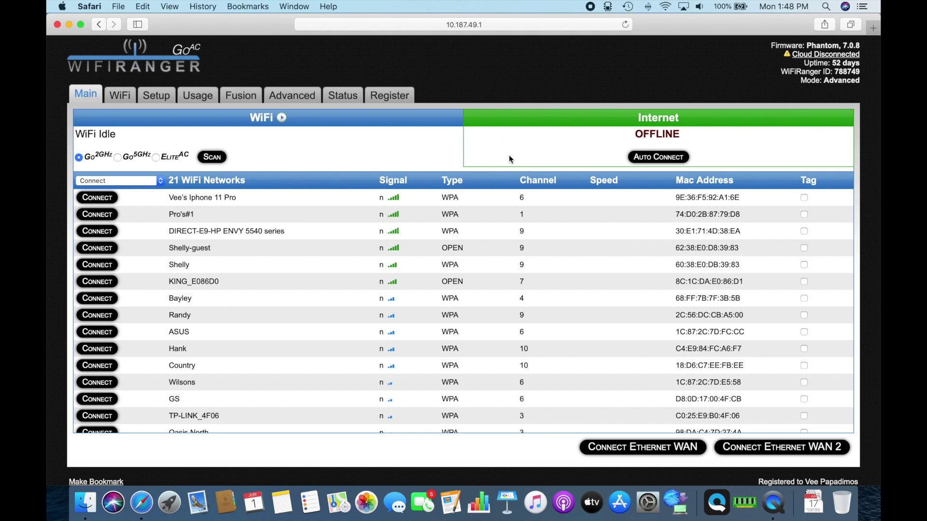
- Glance at the saved WiFi keys, then connect the router to the iPhone hotspot from the Main network list
{"action": "left_click", "coordinate": [122, 99]}
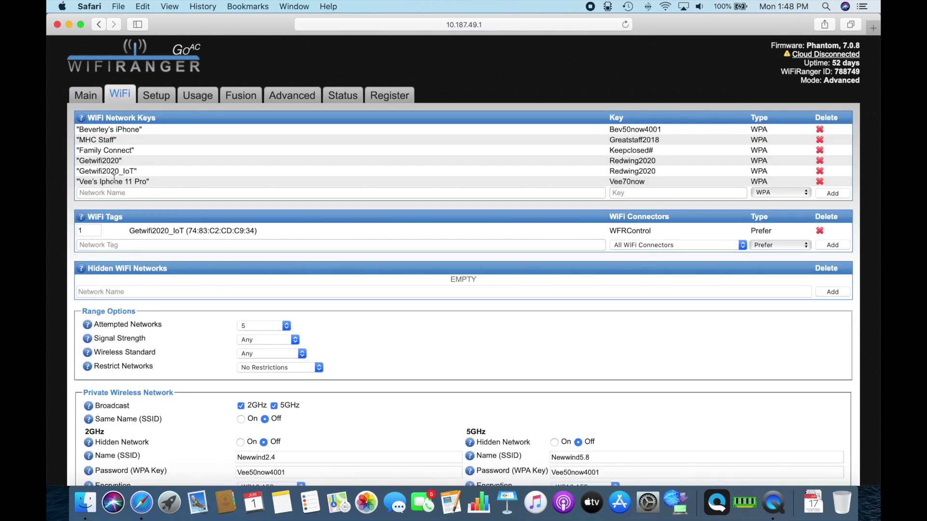
{"action": "left_click", "coordinate": [93, 98]}
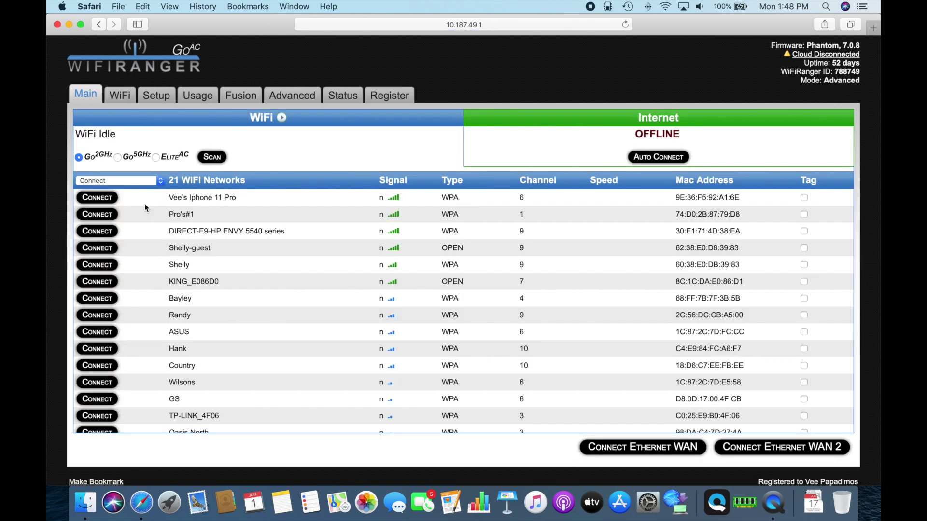
{"action": "left_click", "coordinate": [97, 198]}
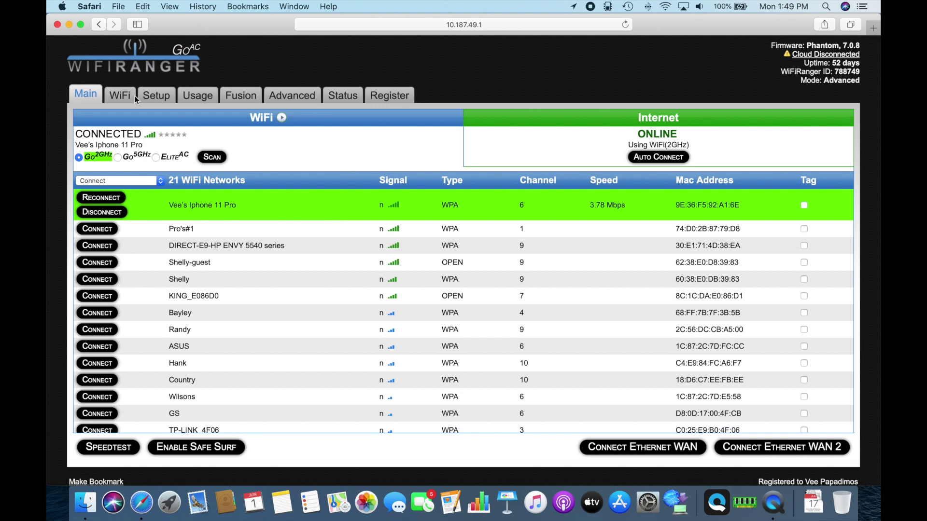
- Open the WiFiRanger Usage tab to see realtime traffic and 12-hour bandwidth history
{"action": "left_click", "coordinate": [200, 96]}
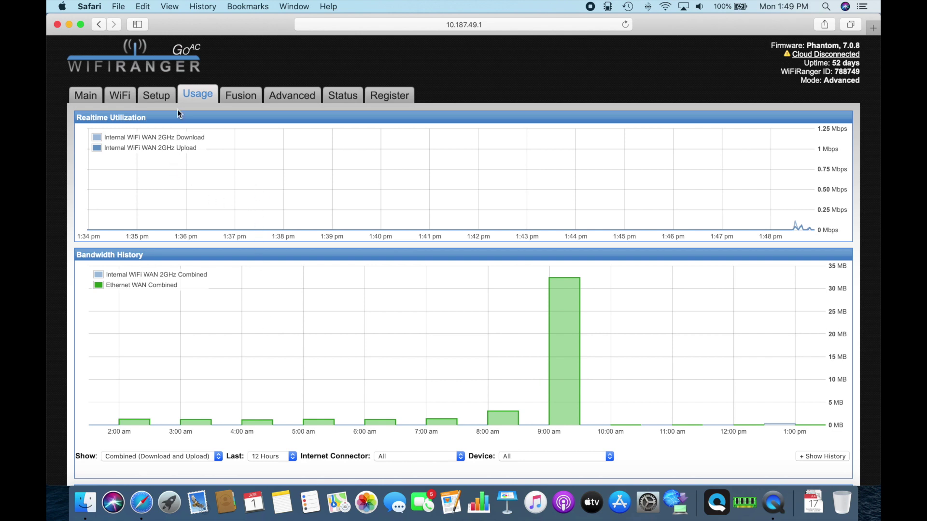
- Review the Status page's connection, interface and device tables, then return to the Main overview
{"action": "left_click", "coordinate": [80, 98]}
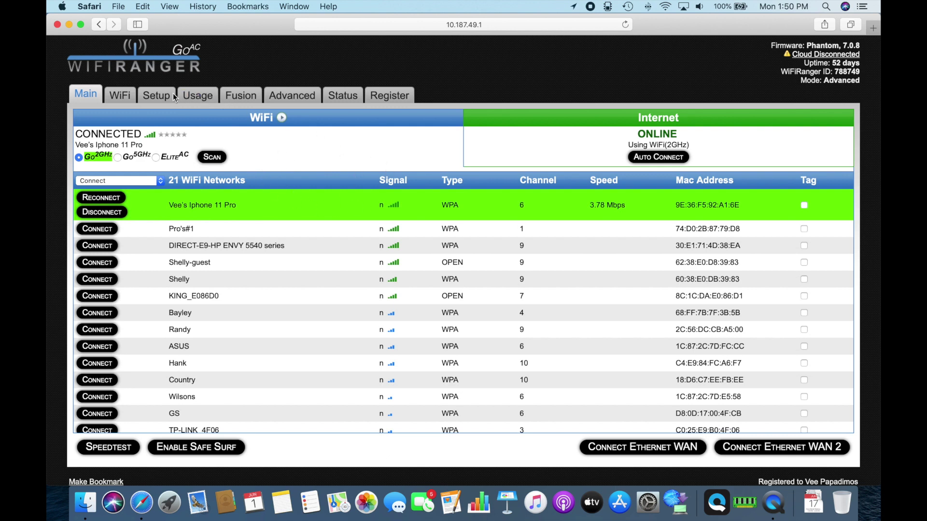
{"action": "left_click", "coordinate": [343, 97]}
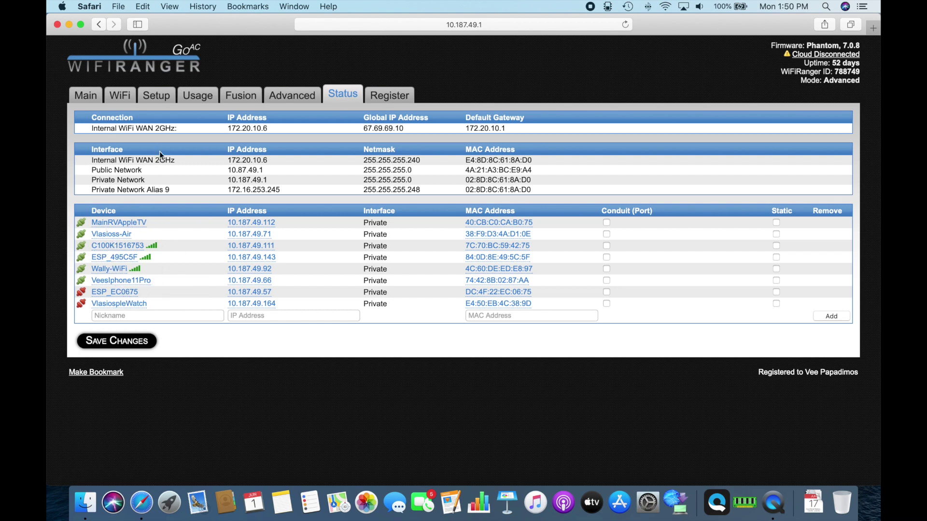
{"action": "left_click", "coordinate": [85, 97]}
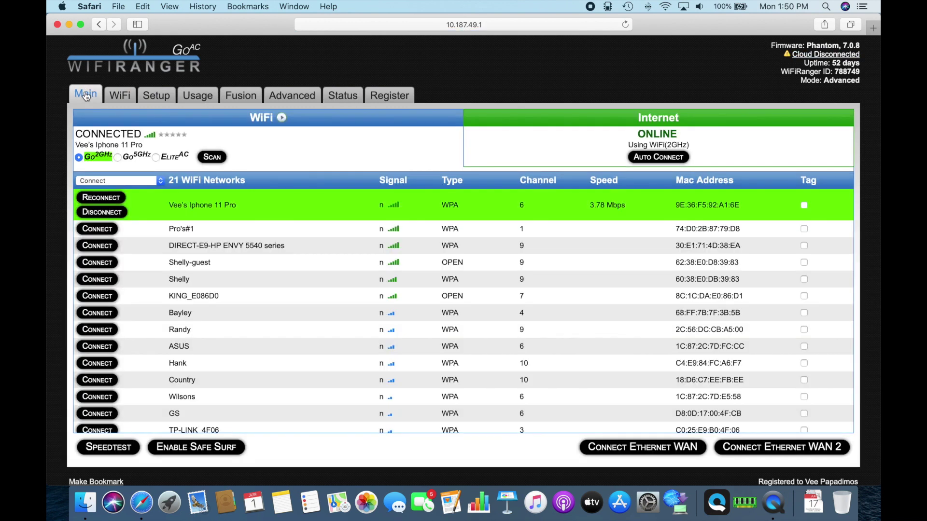
- Start a usage restriction on the Internal WiFi WAN 2GHz connector
{"action": "left_click", "coordinate": [190, 95]}
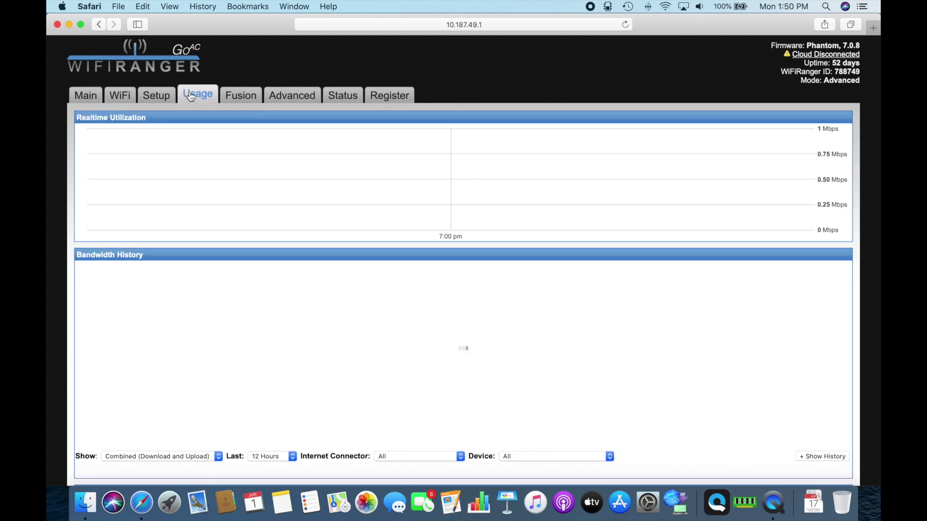
{"action": "scroll", "coordinate": [215, 289], "scroll_direction": "down", "scroll_amount": 10}
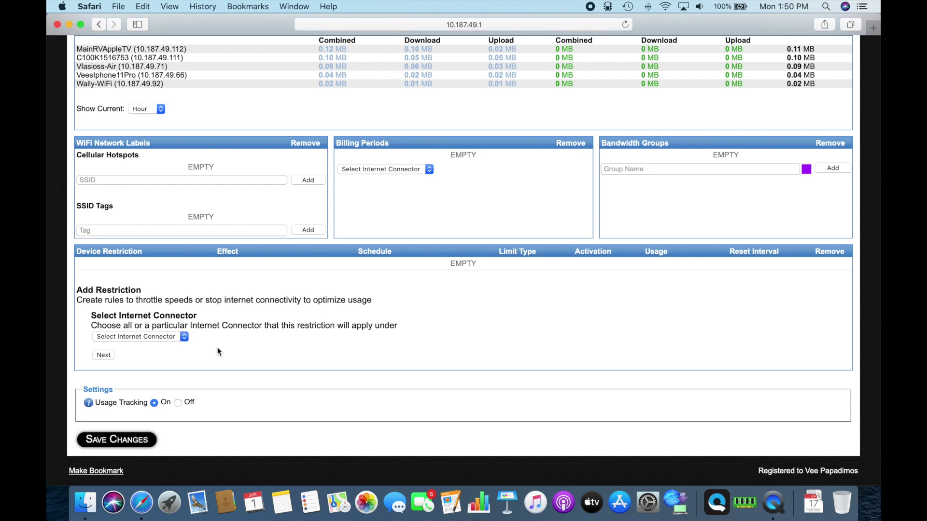
{"action": "left_click", "coordinate": [185, 336]}
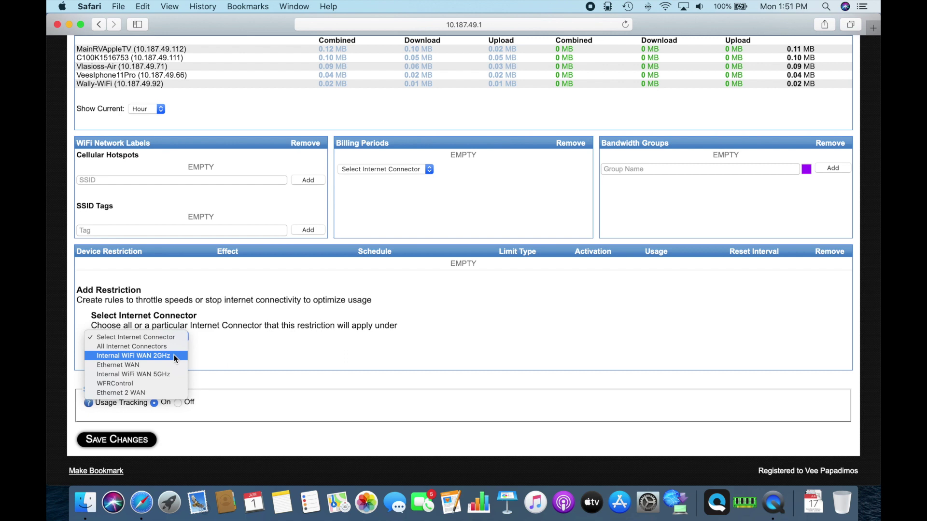
{"action": "left_click", "coordinate": [175, 357]}
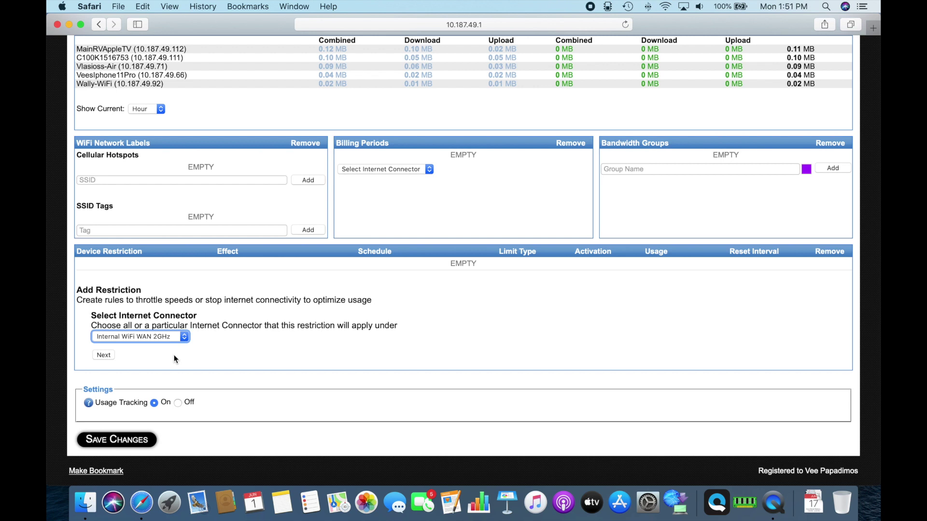
{"action": "left_click", "coordinate": [105, 355]}
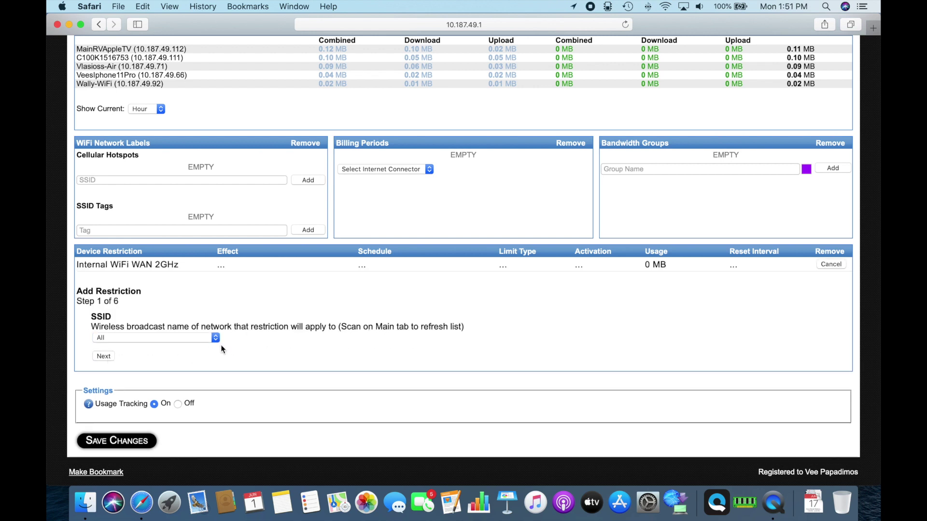
- Keep All SSIDs and set the restriction's effect to Disable Internet Access
{"action": "left_click", "coordinate": [215, 338]}
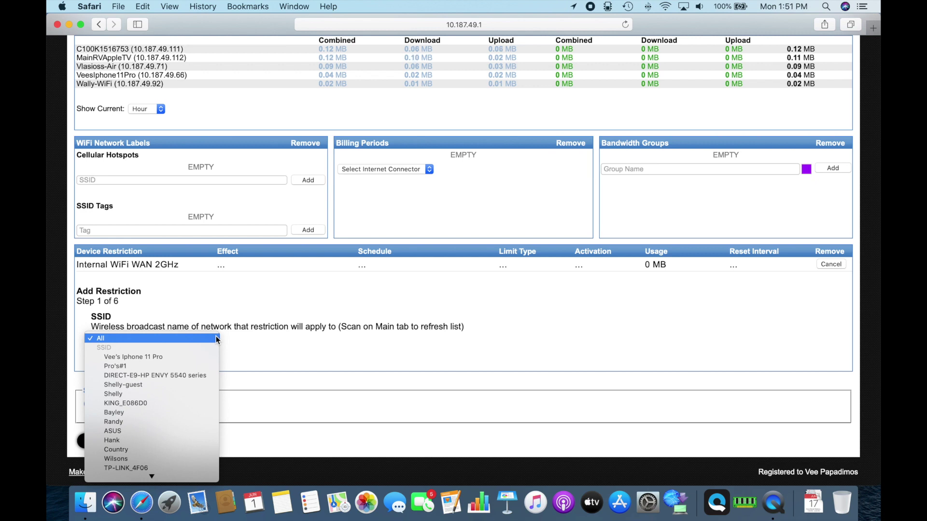
{"action": "left_click", "coordinate": [258, 352]}
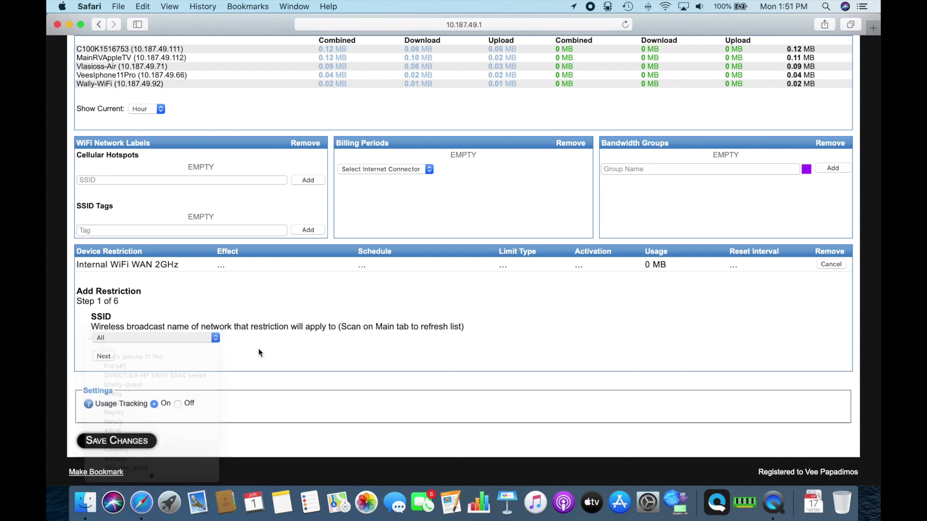
{"action": "left_click", "coordinate": [103, 357]}
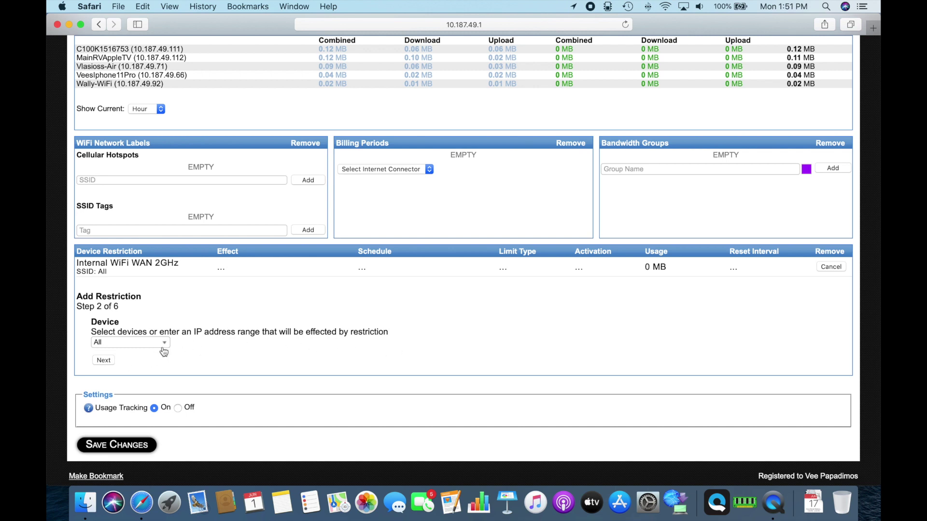
{"action": "left_click", "coordinate": [95, 360]}
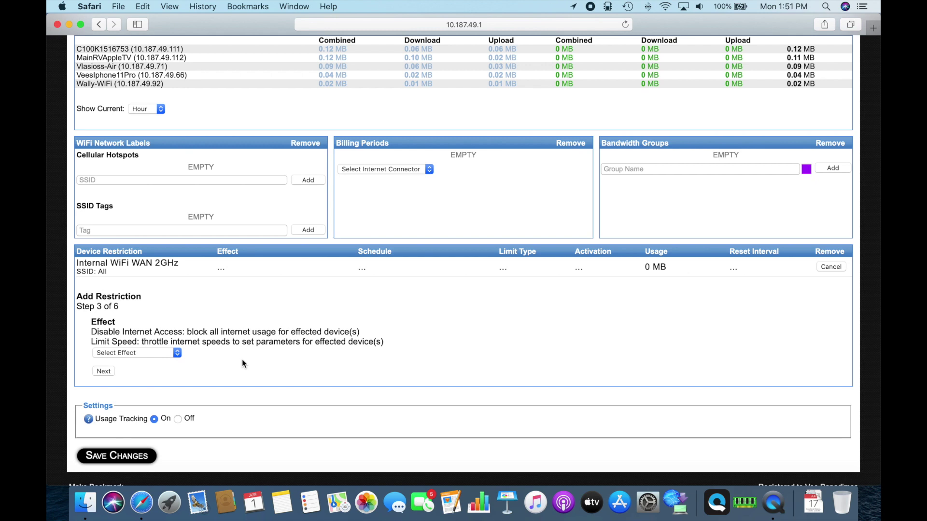
{"action": "left_click", "coordinate": [177, 353]}
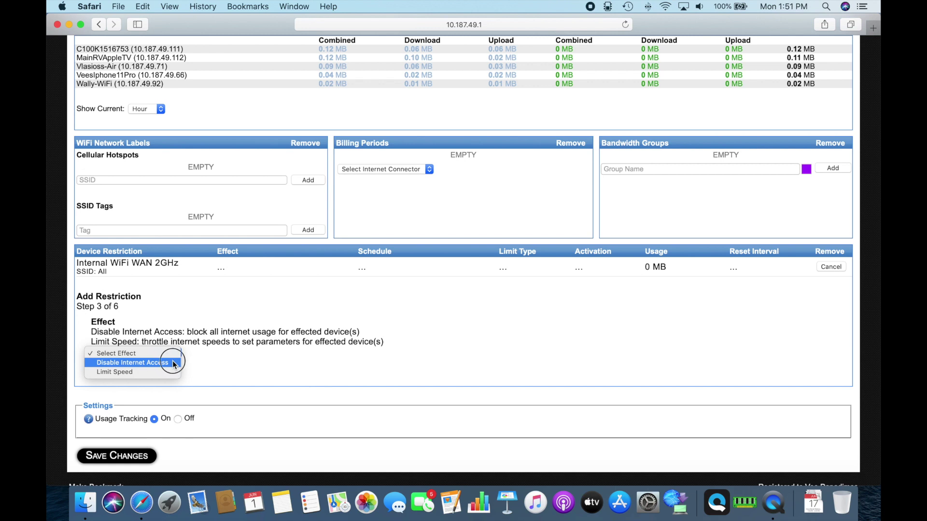
{"action": "left_click", "coordinate": [172, 363]}
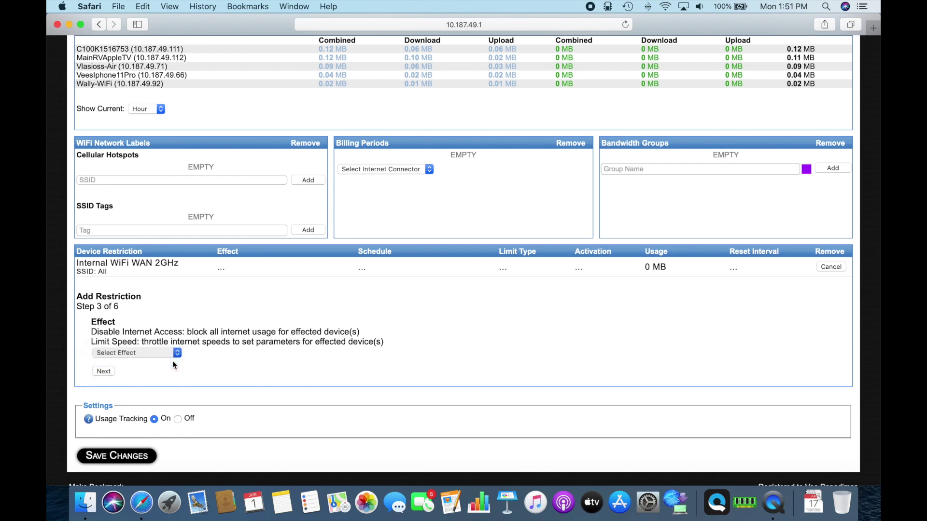
{"action": "left_click", "coordinate": [104, 371]}
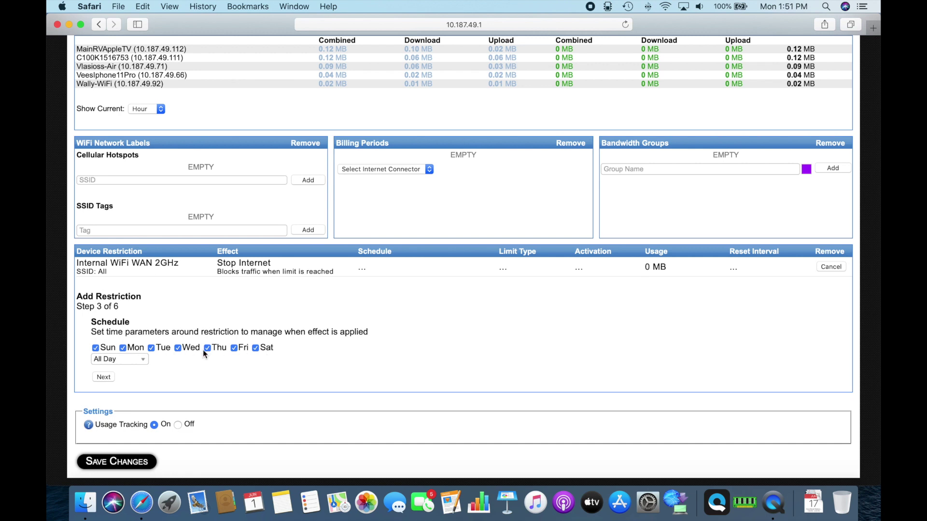
- Accept the All Day, every-day schedule, leave the Activation type unchosen, and save changes
{"action": "left_click", "coordinate": [111, 377]}
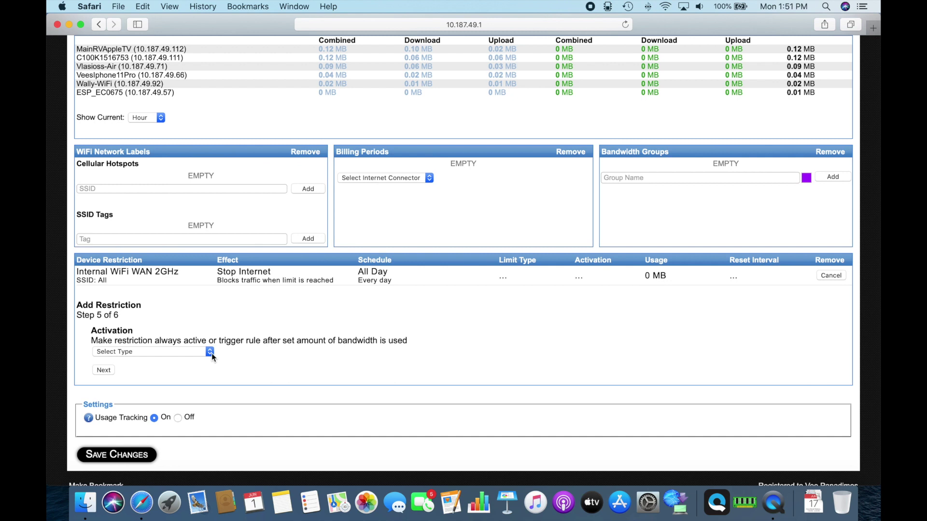
{"action": "left_click", "coordinate": [211, 352]}
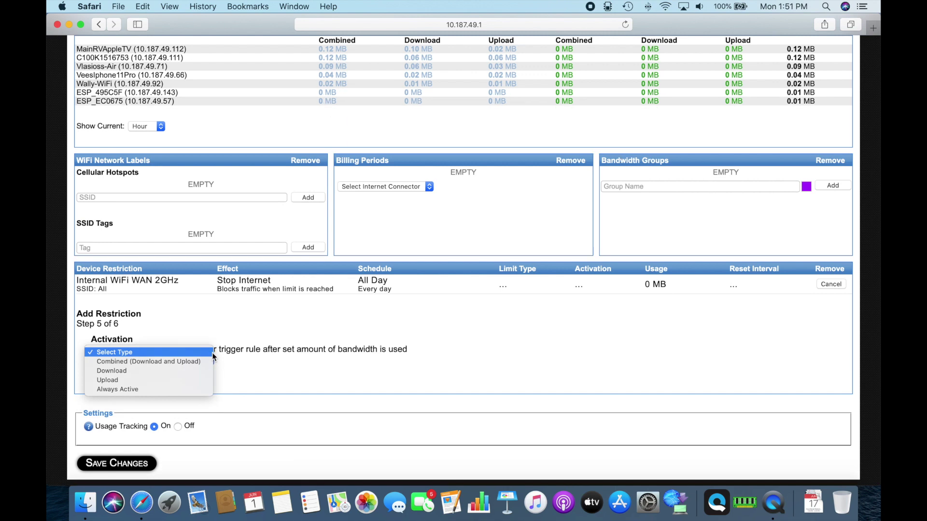
{"action": "left_click", "coordinate": [257, 376]}
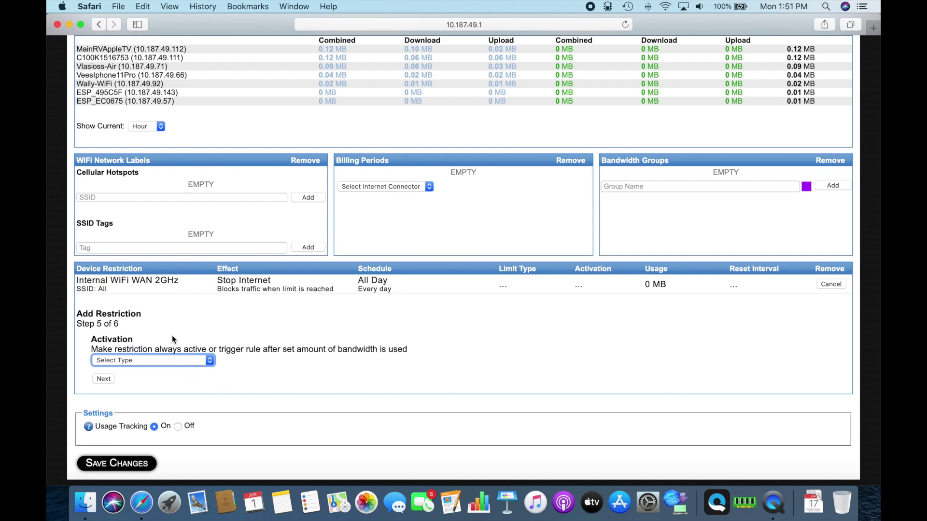
{"action": "scroll", "coordinate": [193, 340], "scroll_direction": "down", "scroll_amount": 2}
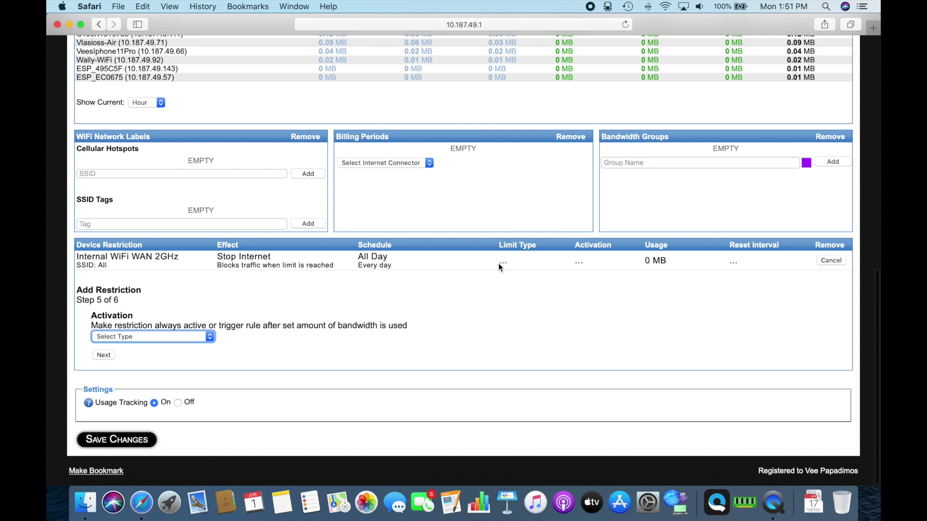
{"action": "left_click", "coordinate": [142, 444]}
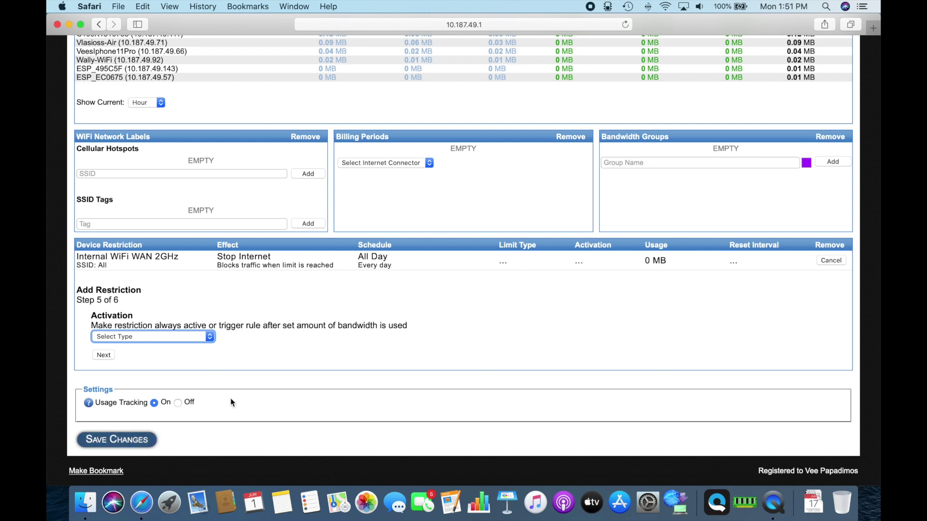
- Return to the Main tab showing the iPhone hotspot online, then check the Mac's Wi-Fi network list
{"action": "scroll", "coordinate": [256, 378], "scroll_direction": "up", "scroll_amount": 5}
{"action": "scroll", "coordinate": [256, 378], "scroll_direction": "up", "scroll_amount": 3}
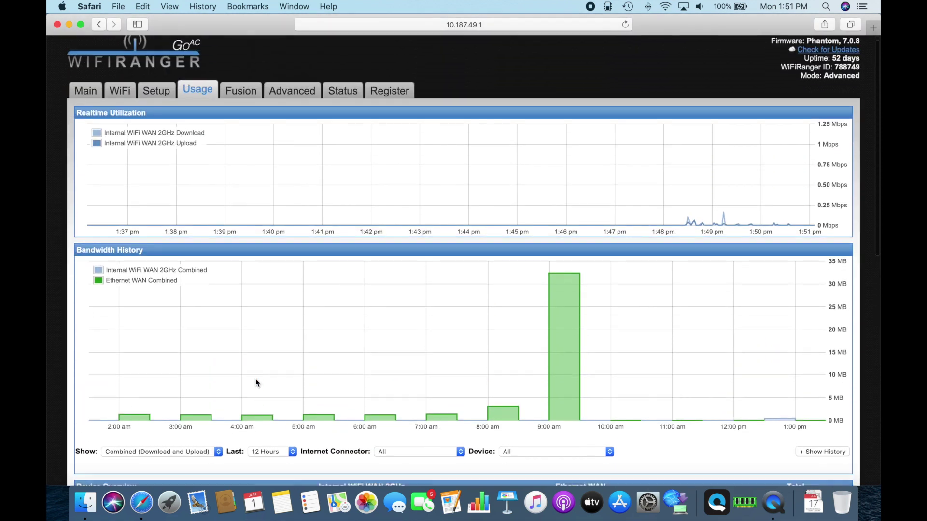
{"action": "left_click", "coordinate": [92, 95]}
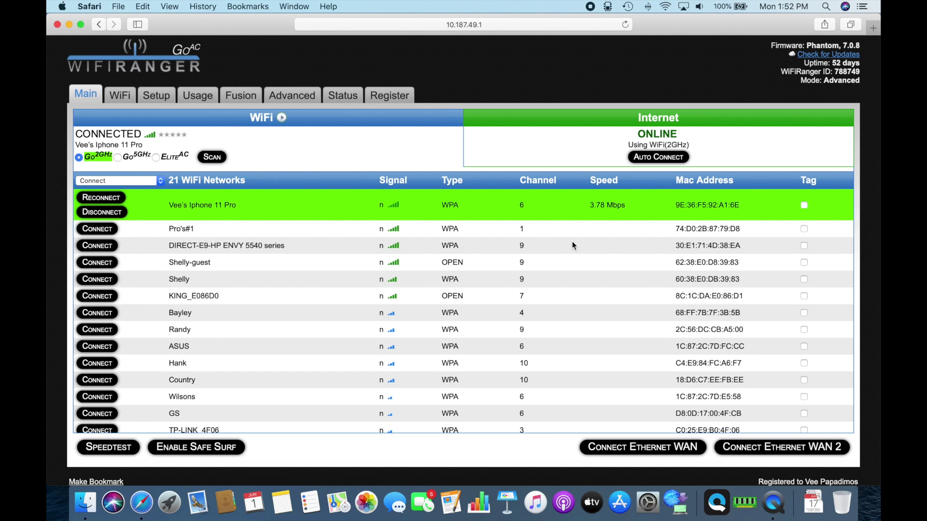
{"action": "left_click", "coordinate": [665, 6]}
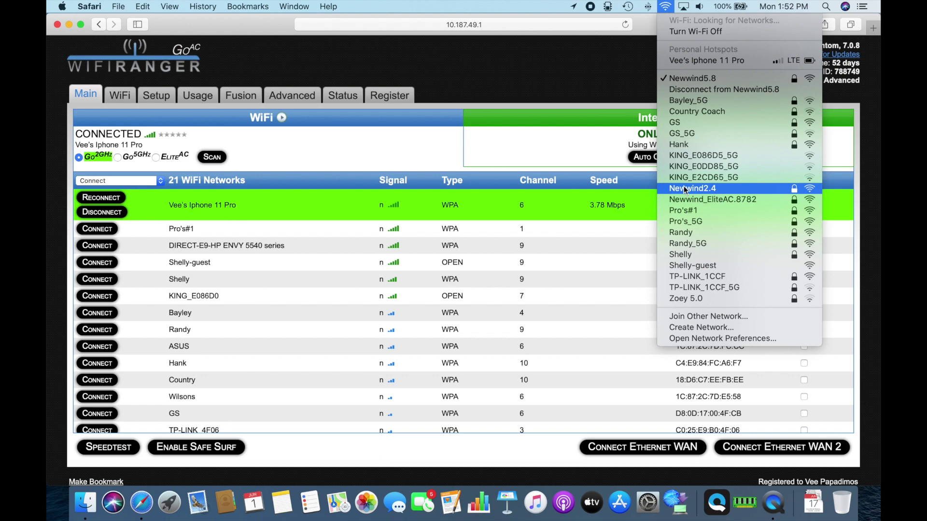
{"action": "left_click", "coordinate": [605, 62]}
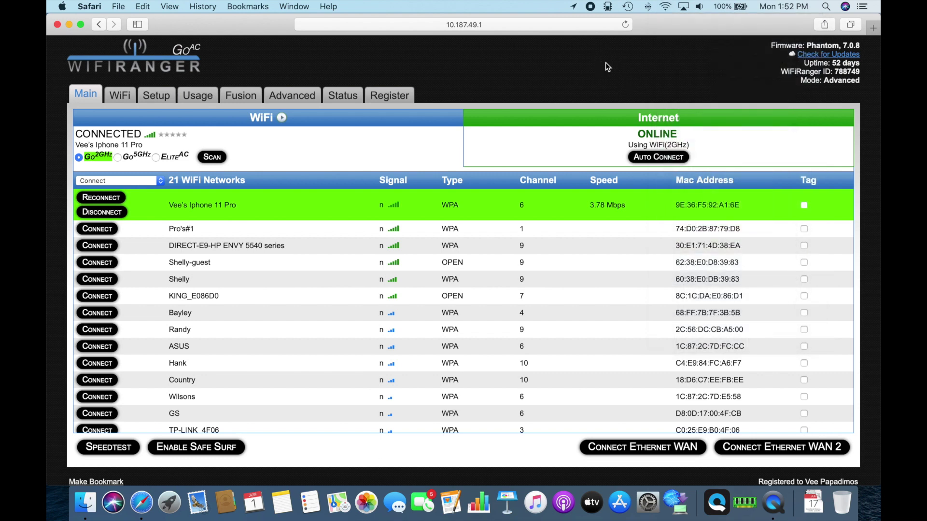